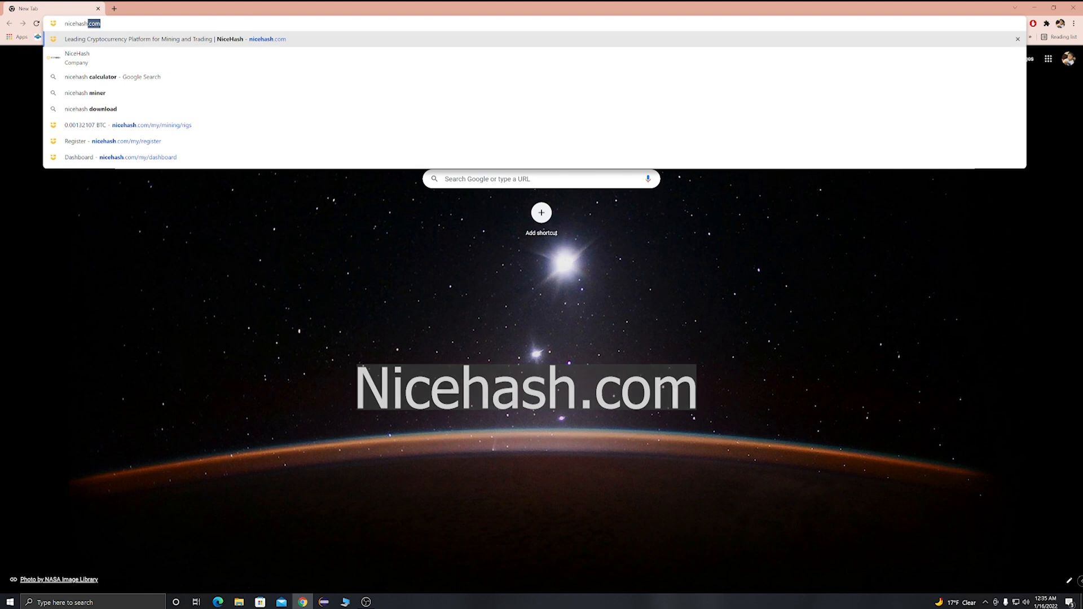
Go to nicehash.com and open the GET STARTED account registration page.
type(".com")
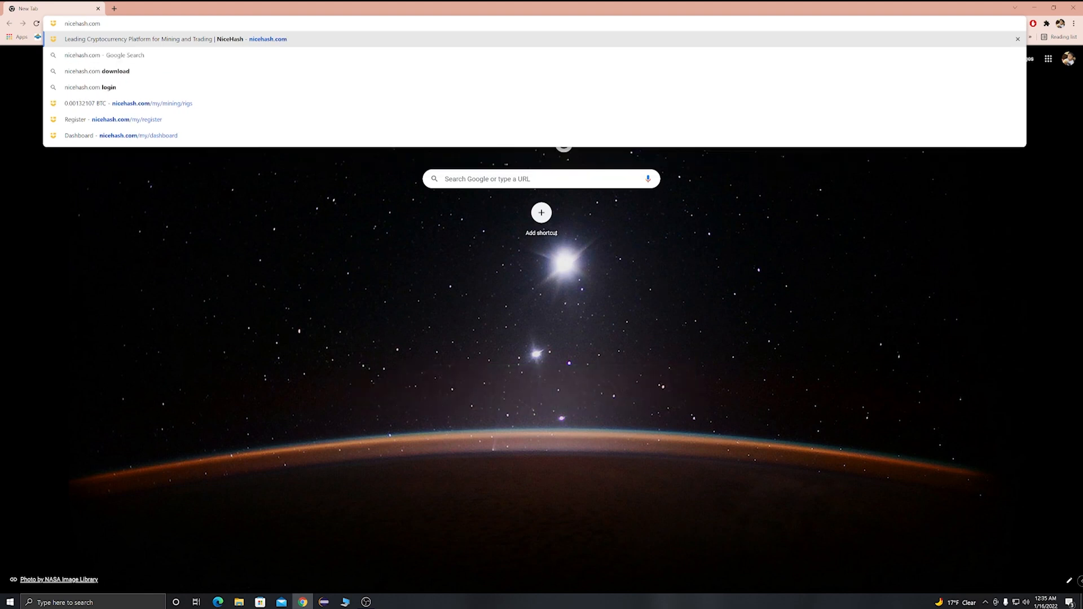
key("Return")
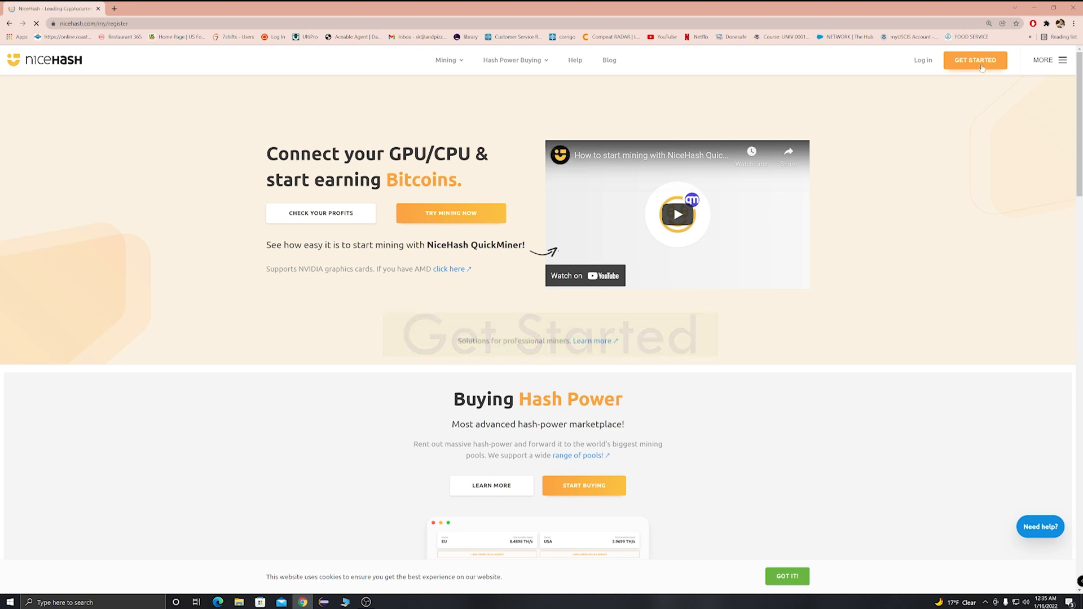
left_click(981, 67)
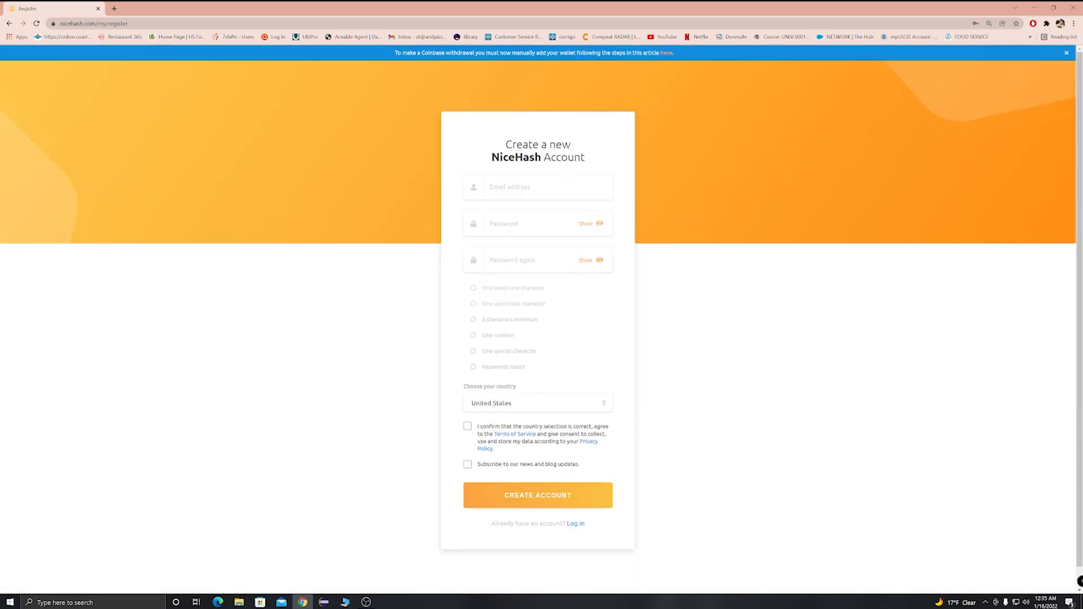
left_click(524, 199)
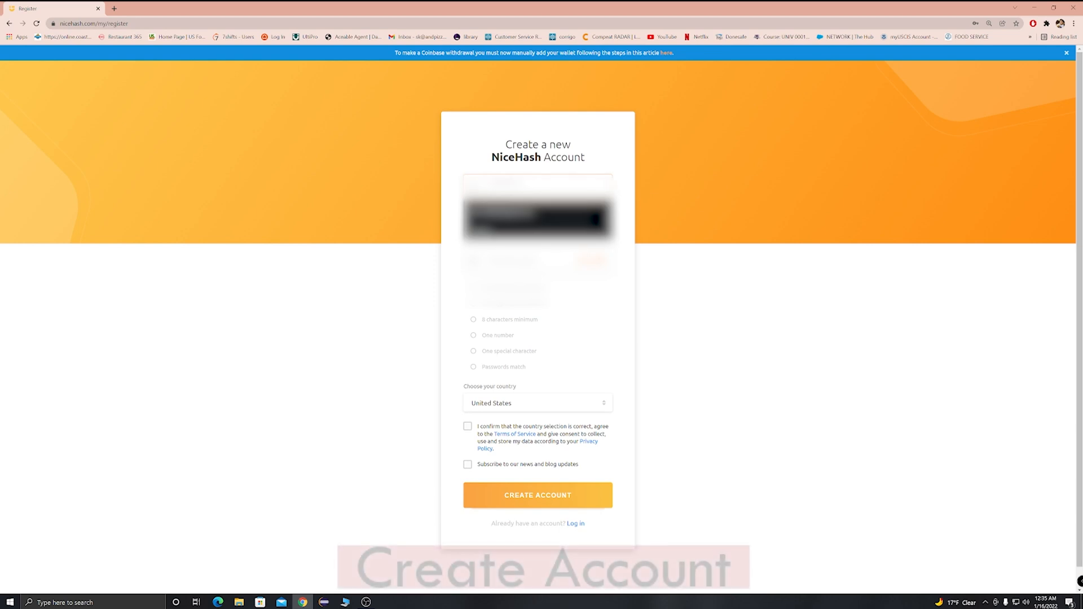
left_click(625, 226)
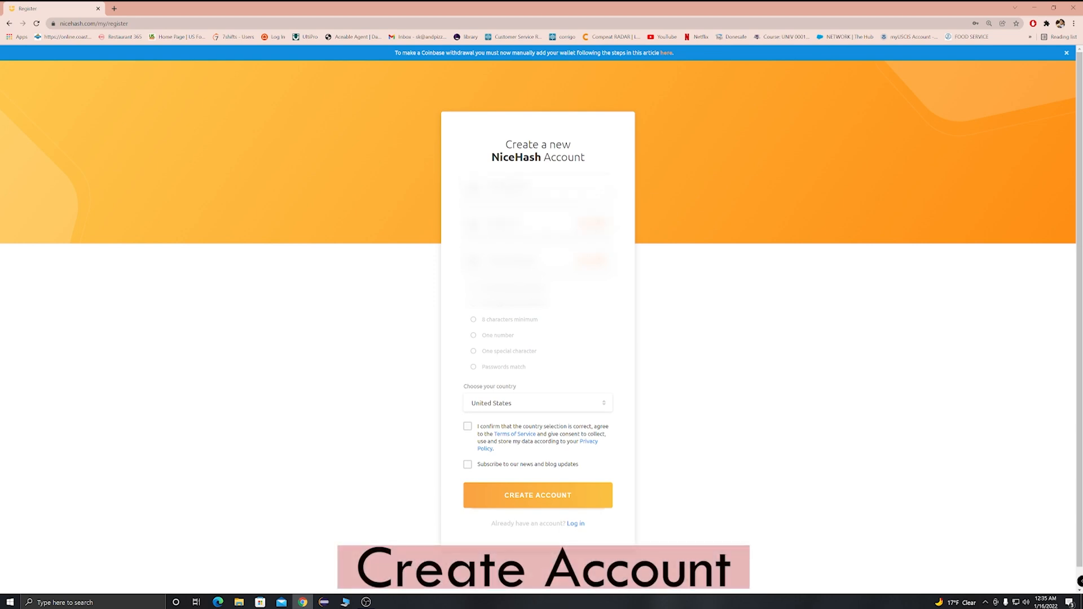
left_click(564, 226)
left_click(622, 237)
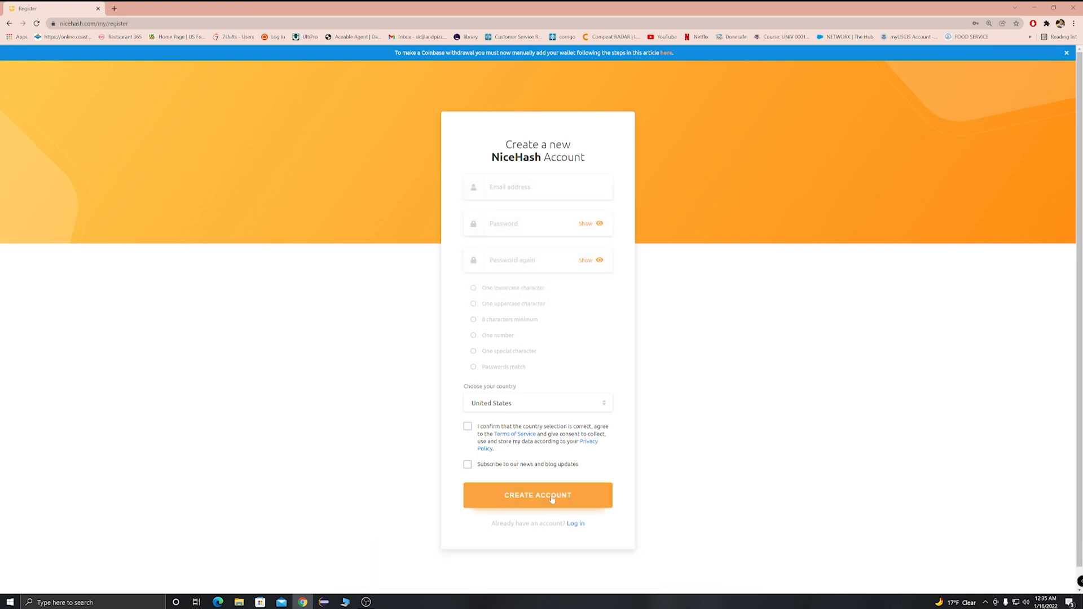
Log in to the existing account with saved credentials and submit the authenticator code.
left_click(575, 525)
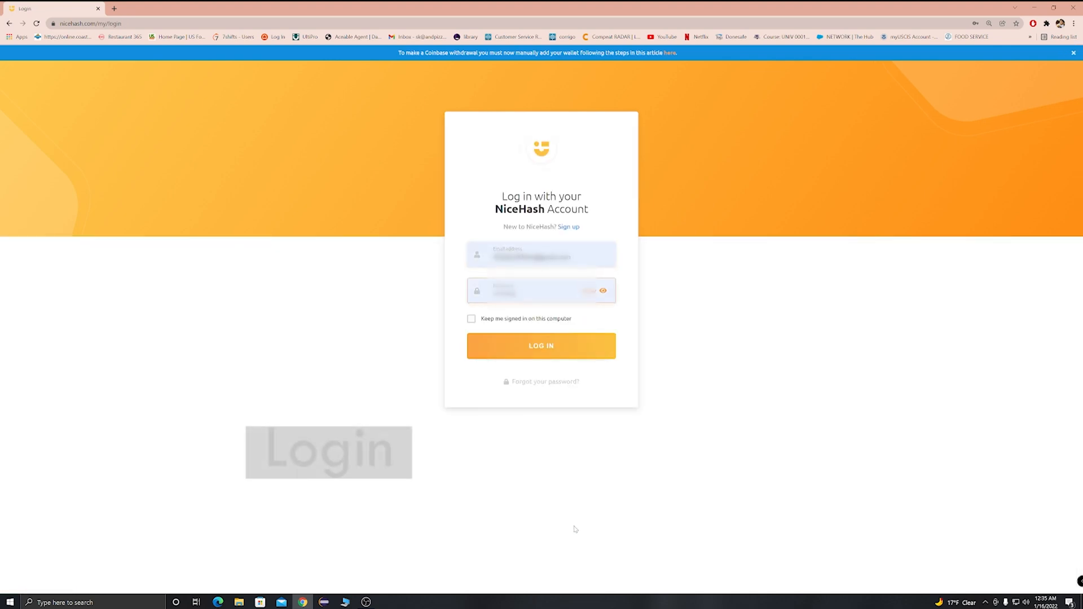
left_click(538, 346)
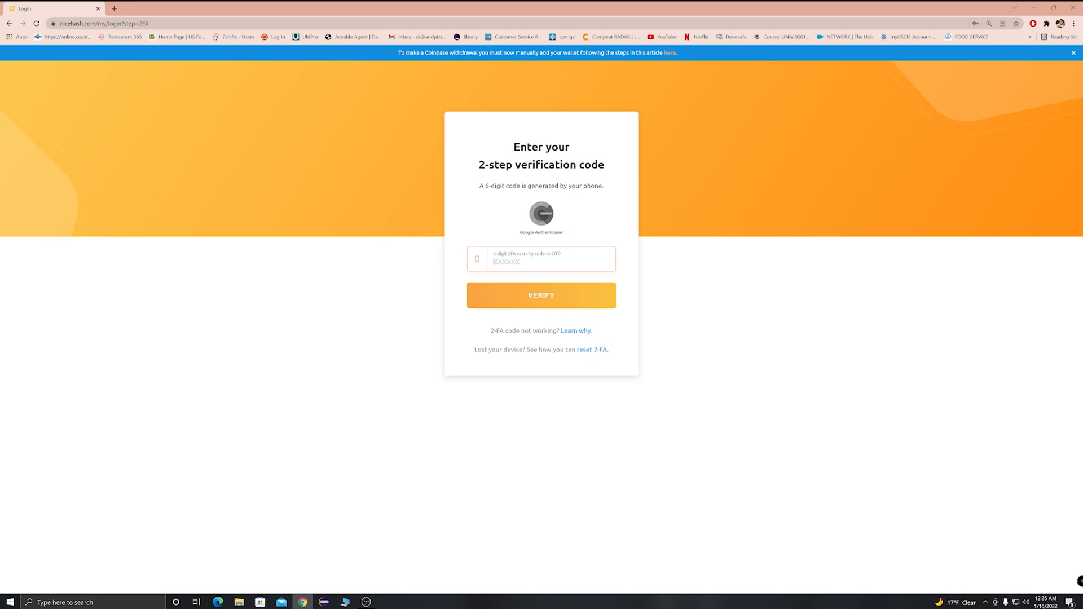
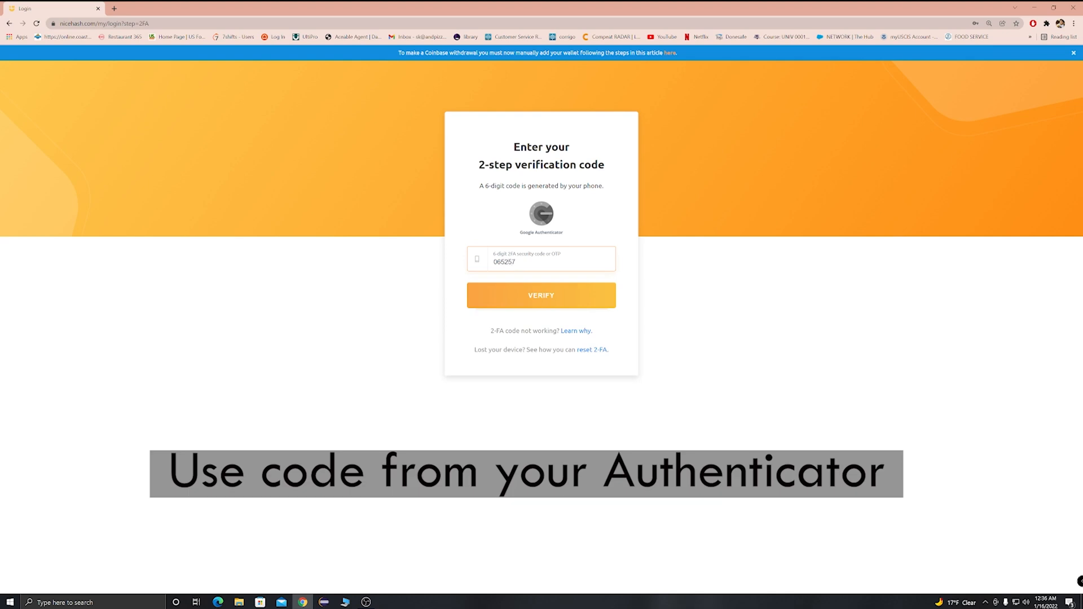
left_click(578, 302)
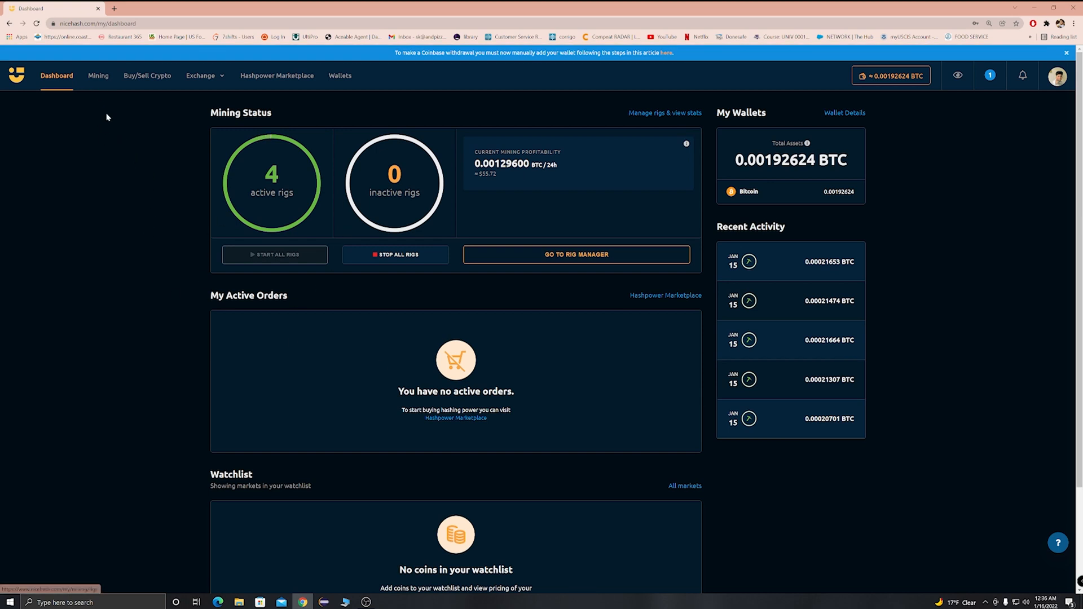
Copy the mining wallet address from Mining, then bring up the miner download options.
left_click(102, 84)
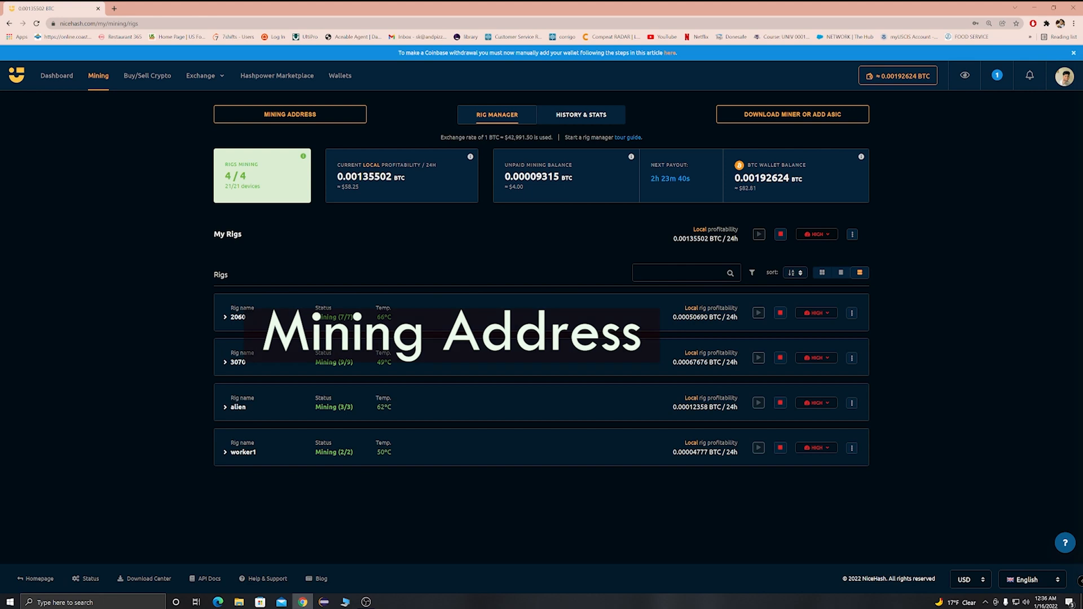
left_click(329, 117)
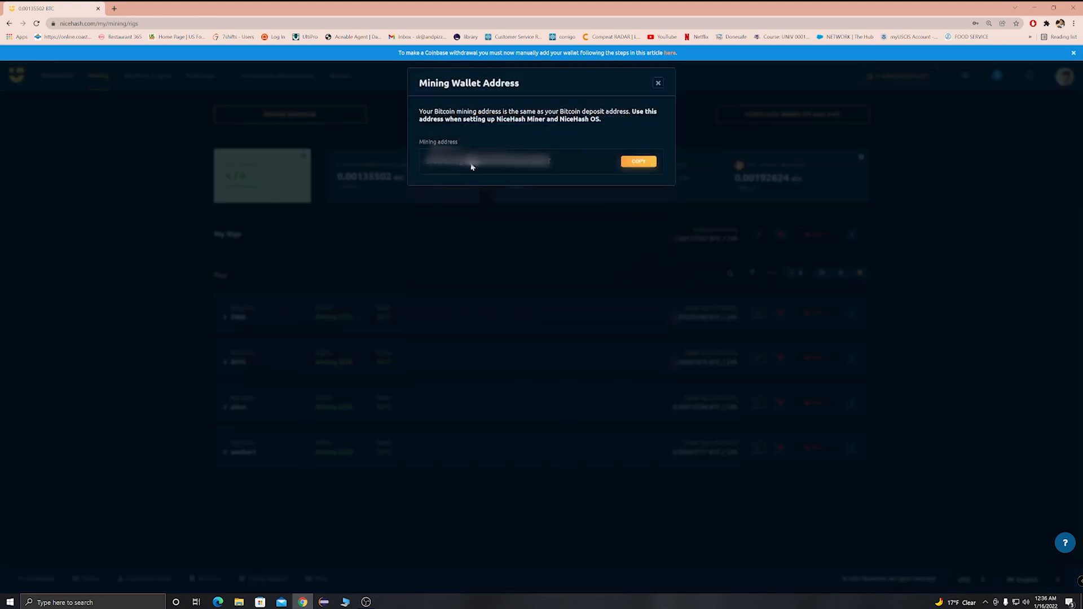
left_click(644, 164)
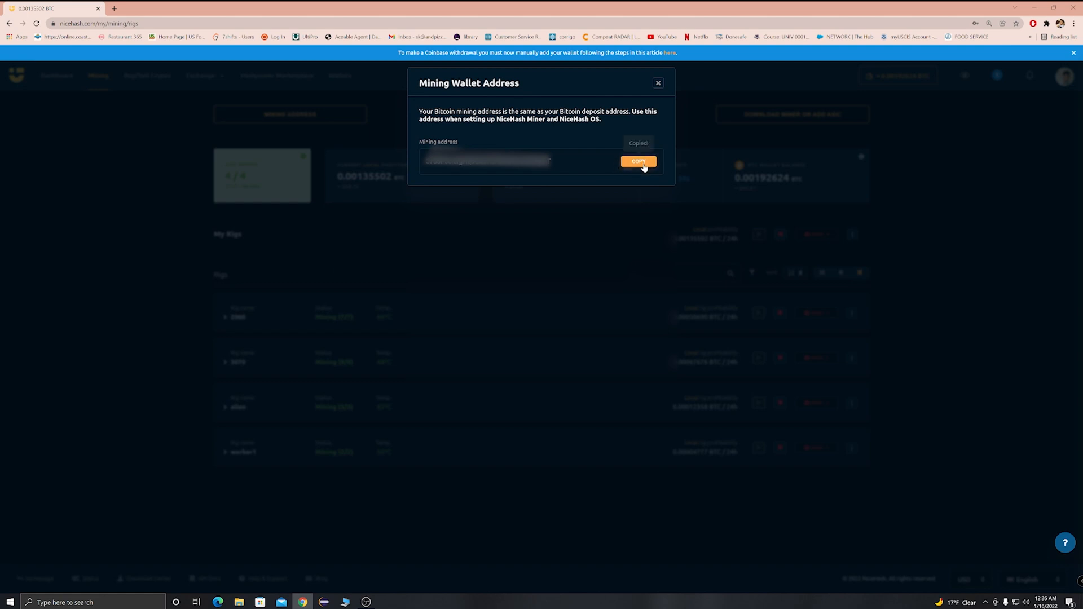
left_click(658, 83)
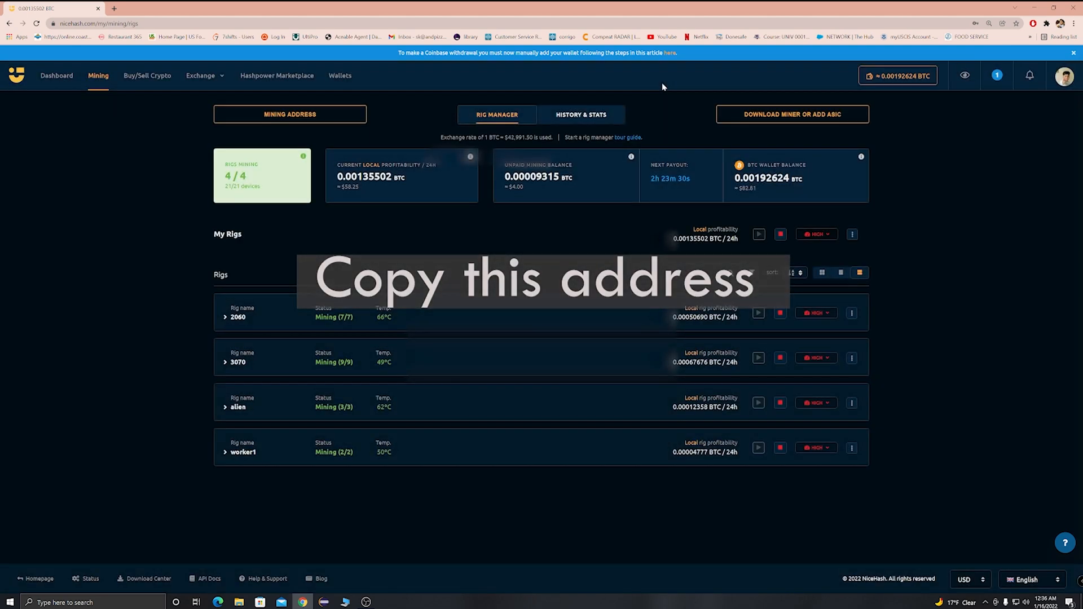
left_click(764, 120)
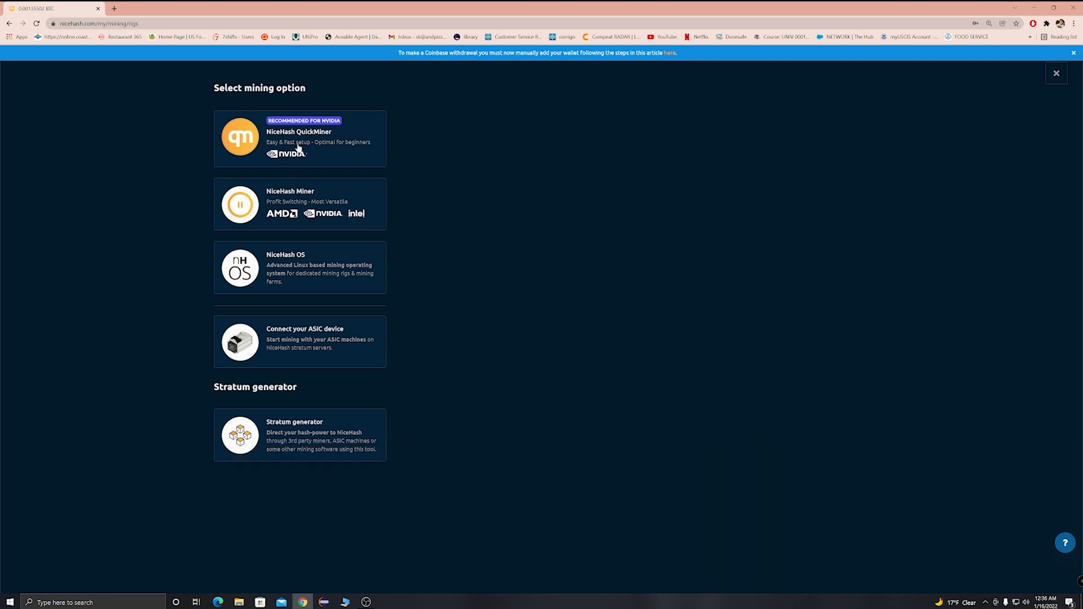
Download the NiceHash Miner installer and run the downloaded .exe.
left_click(287, 197)
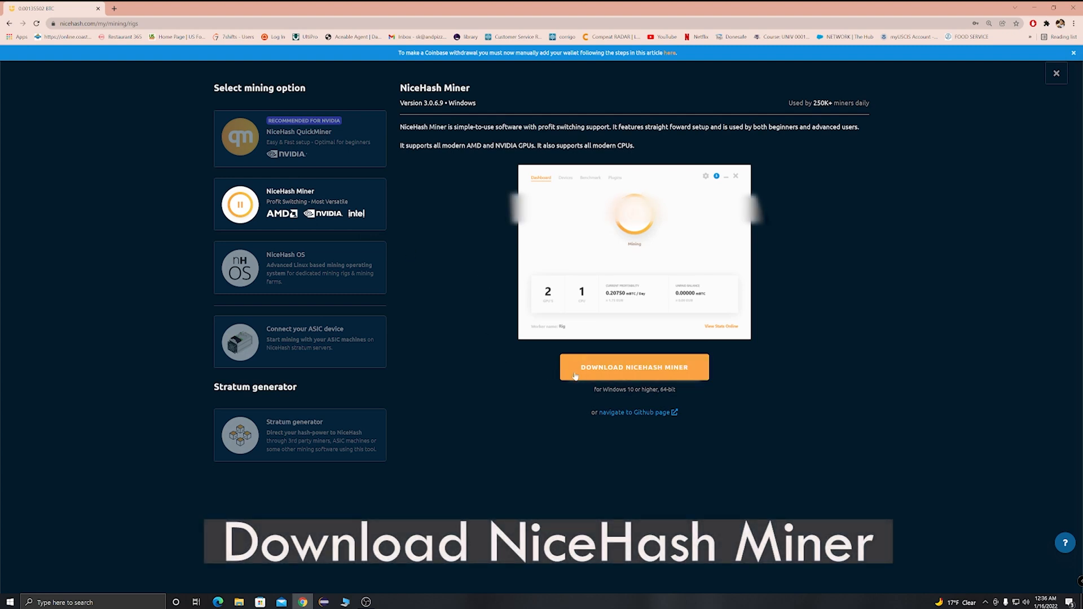
left_click(621, 368)
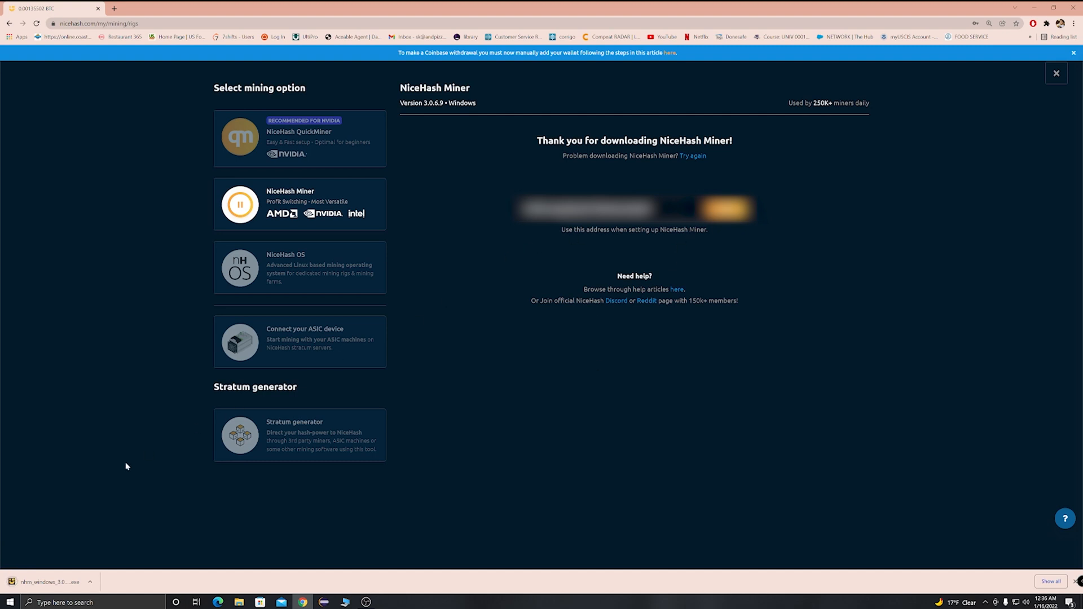
left_click(49, 583)
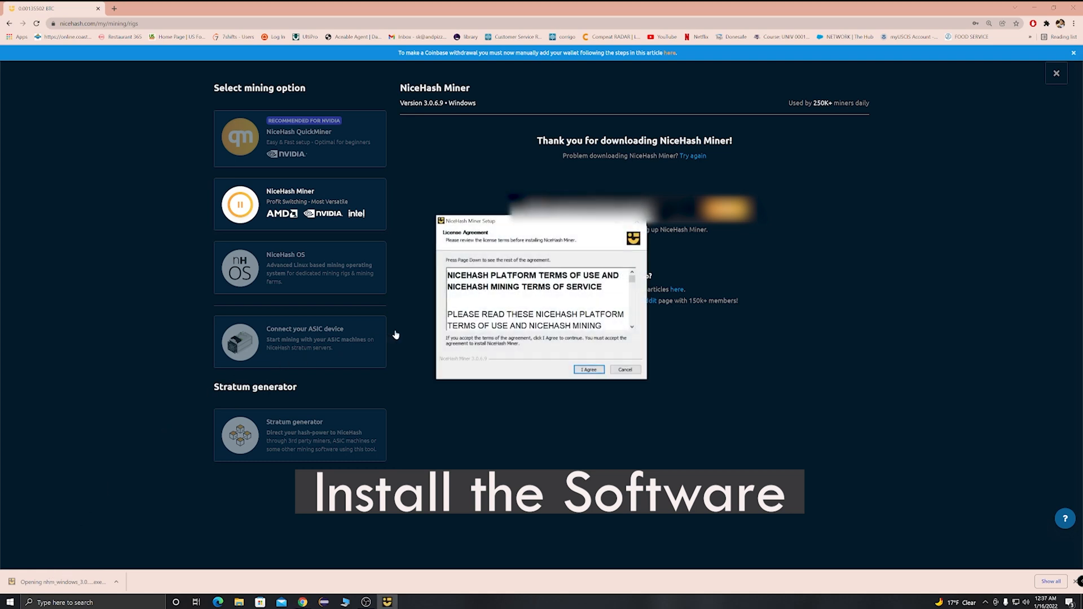
Accept the license, install NiceHash Miner 3.0.6.9 and launch it on finish.
left_click(589, 371)
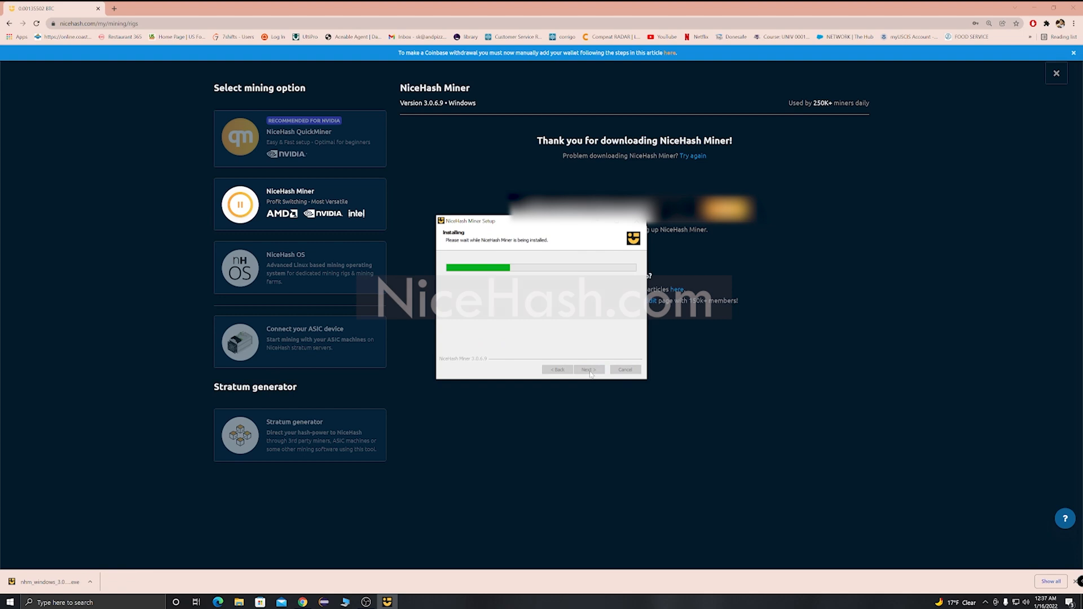
left_click(590, 371)
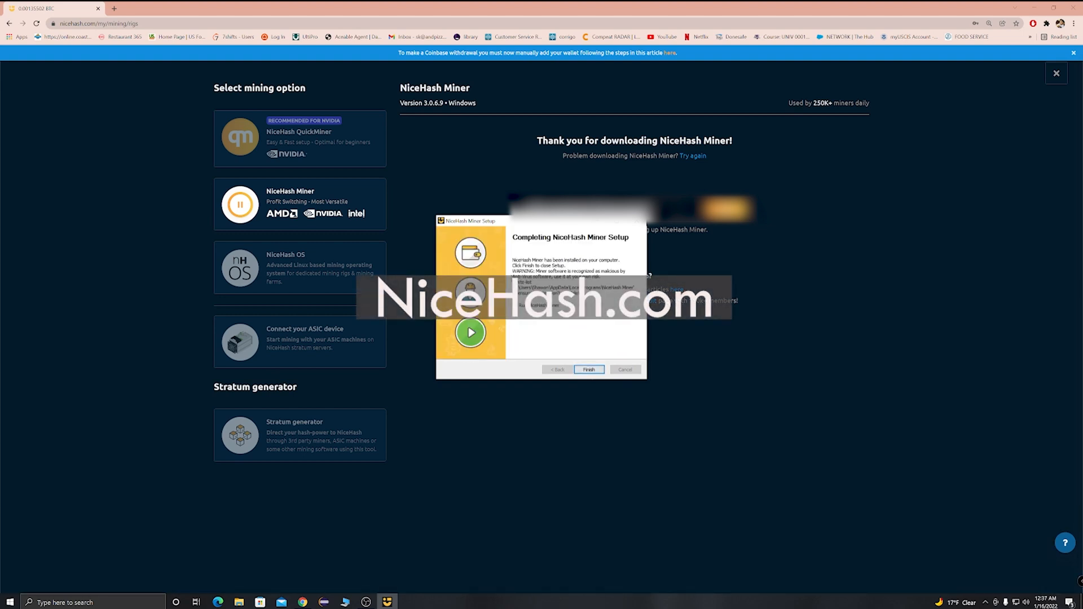
left_click(588, 371)
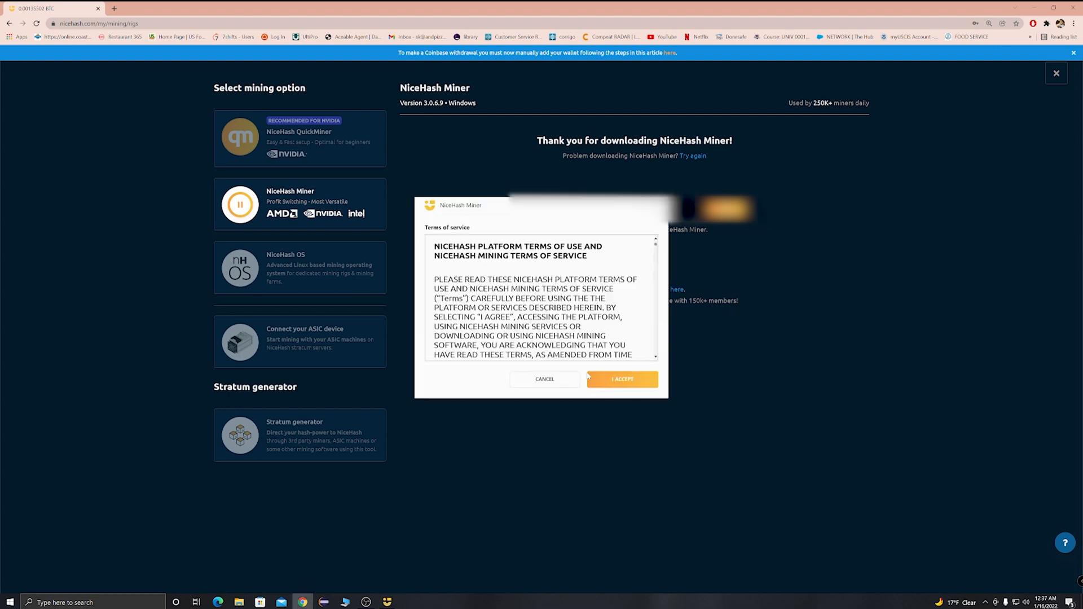
Accept the miner's terms of service and third-party disclaimer, keeping English as the language.
left_click(632, 386)
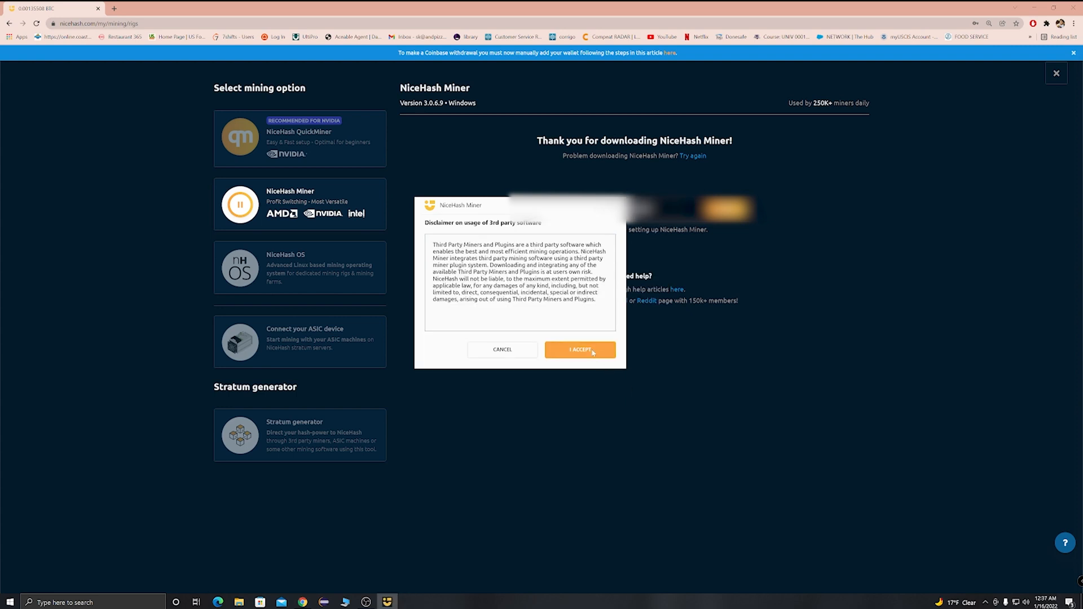
left_click(592, 351)
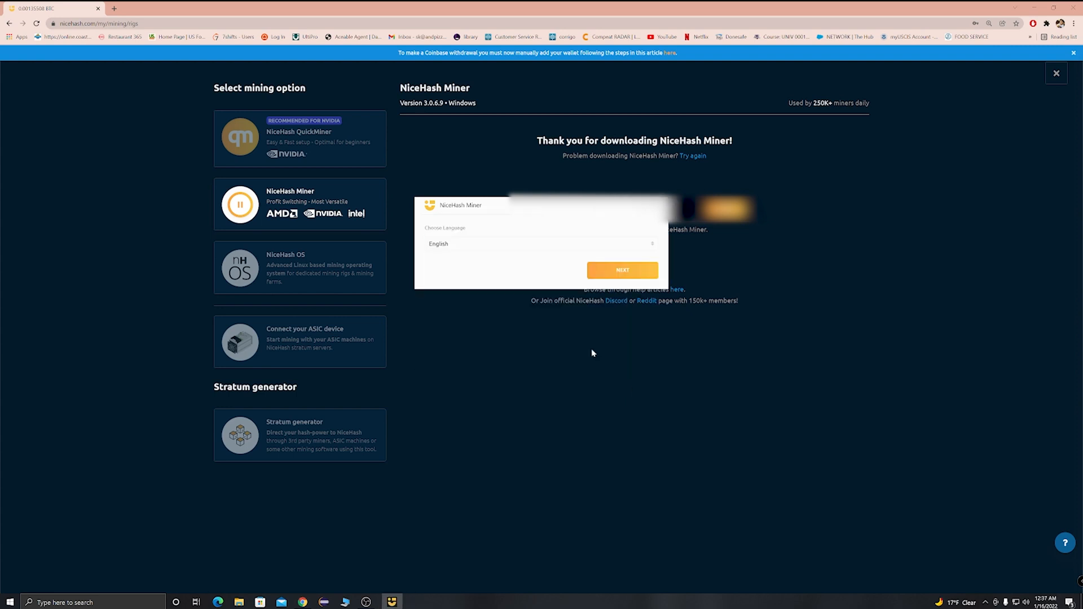
left_click(604, 274)
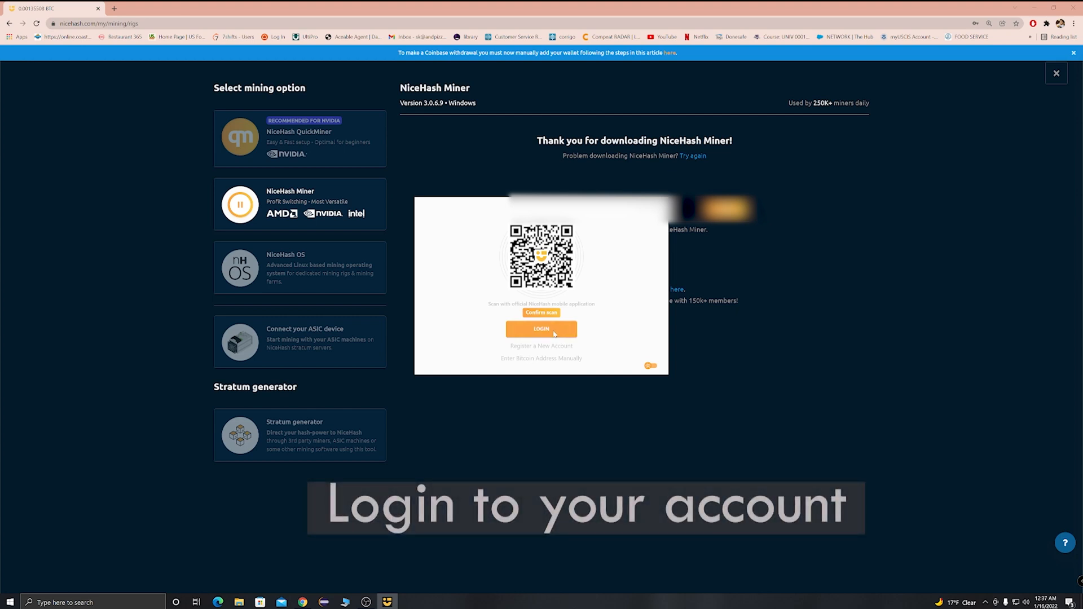
Sign in with the account e-mail and password, then submit the 2-step verification code.
left_click(553, 334)
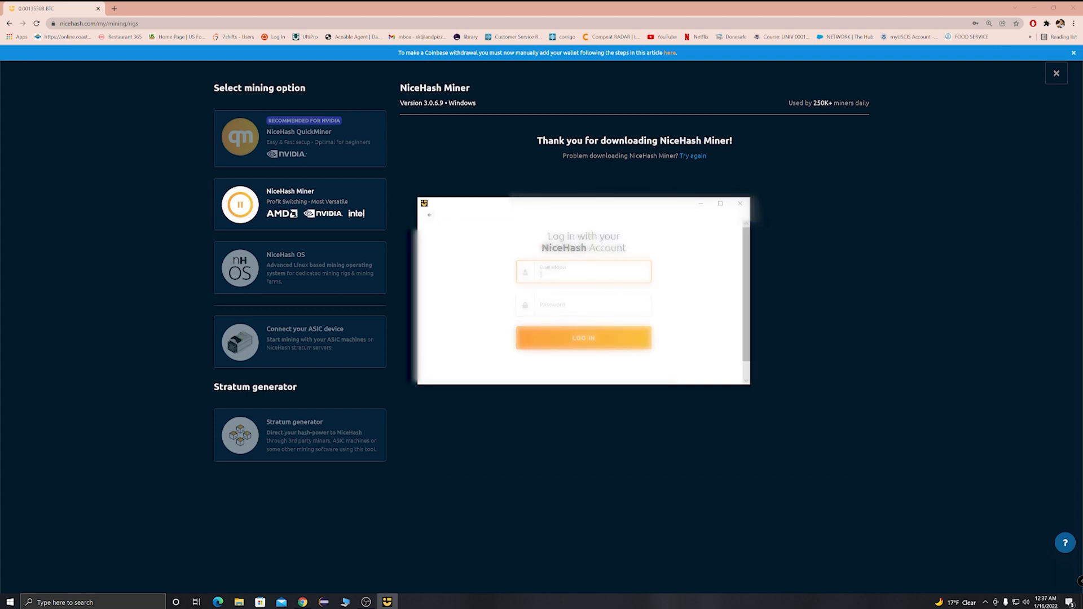
type("sk")
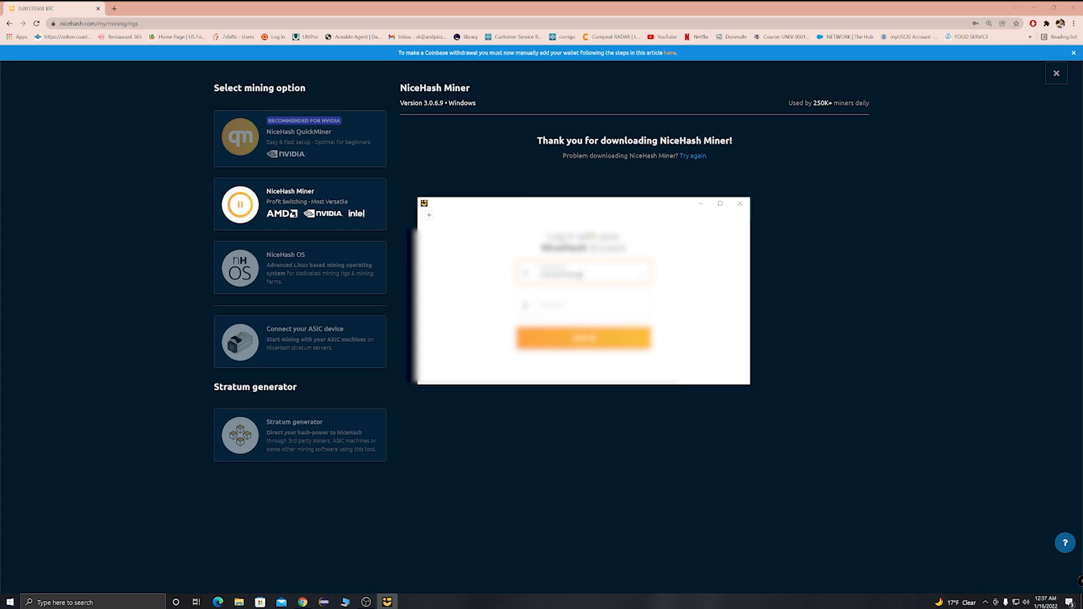
type(".com")
key("Tab")
type("••••")
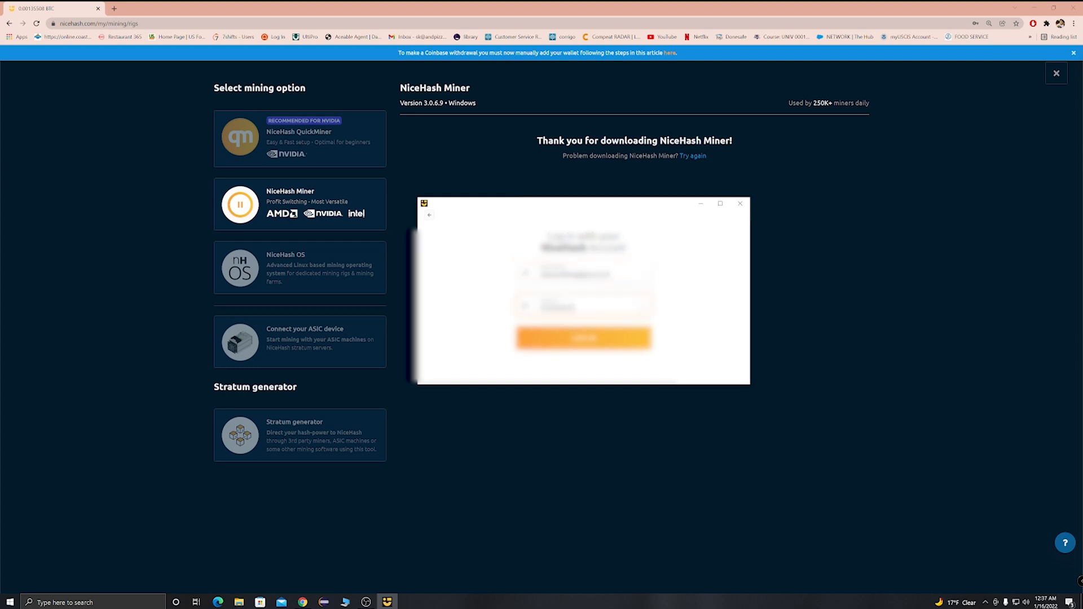
key("Return")
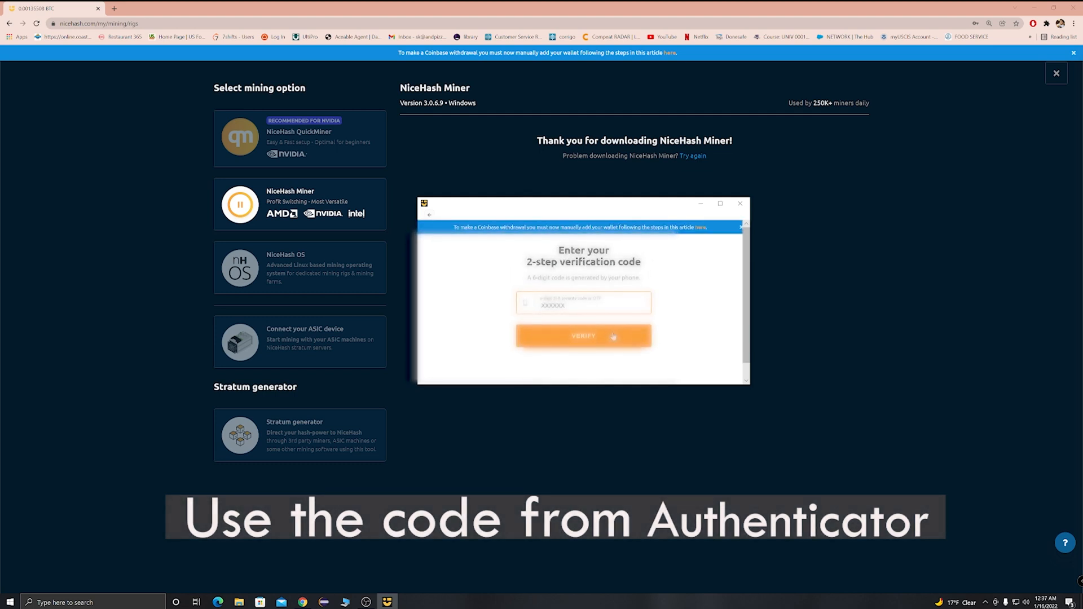
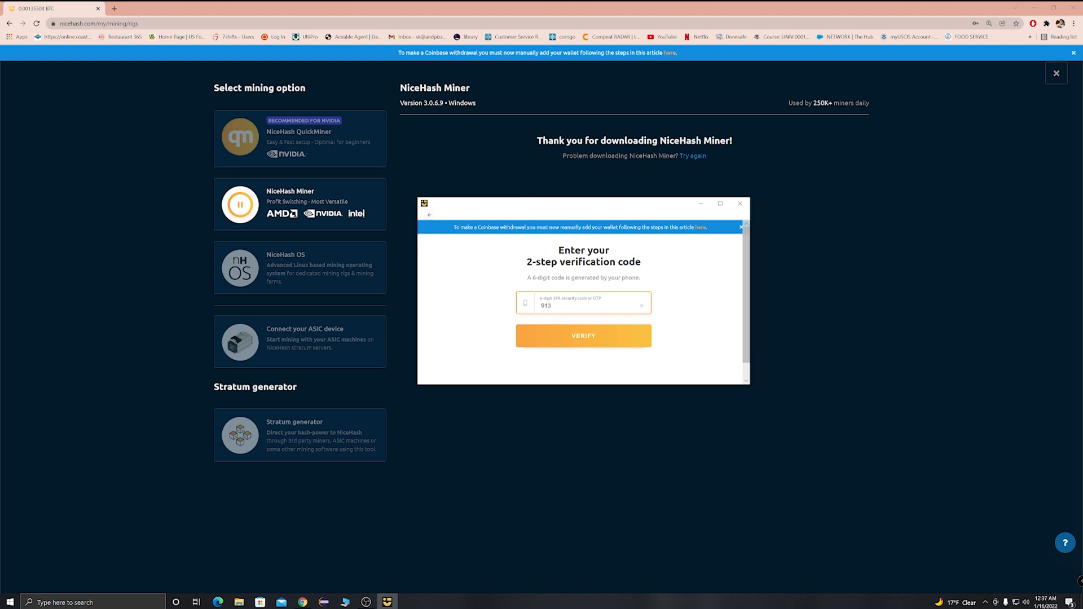
key("Return")
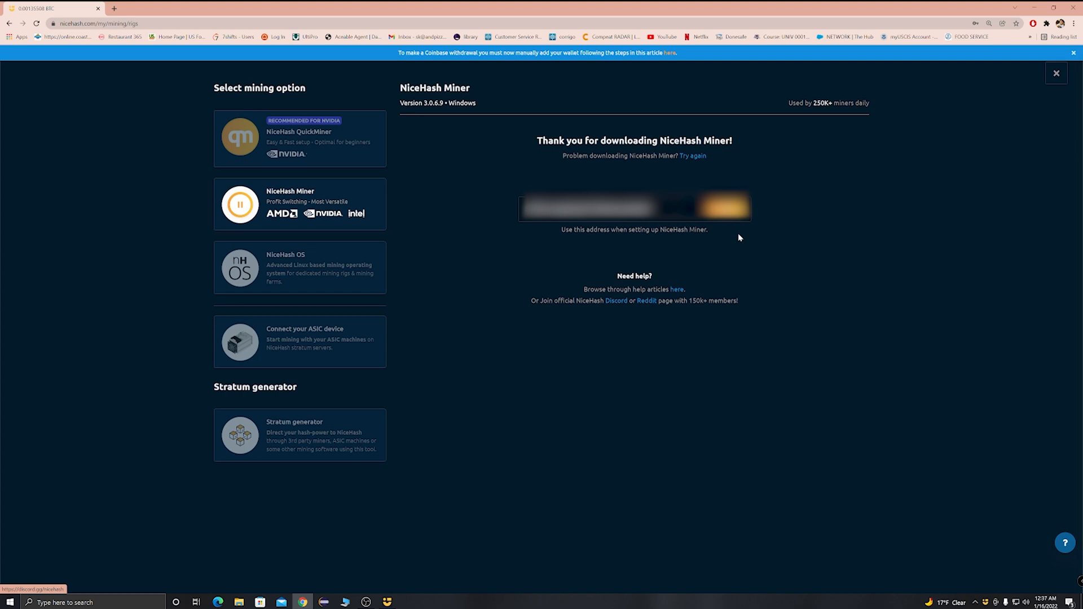
Accept the NBMiner, lolMiner and XMRig disclaimers and dismiss the successful-login message.
left_click(387, 601)
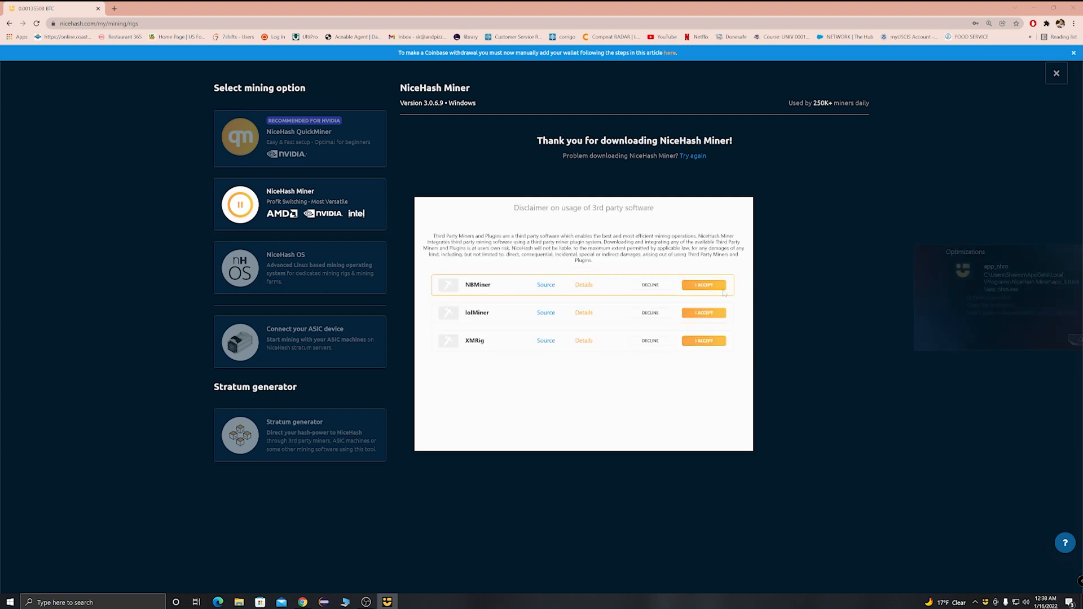
left_click(714, 290)
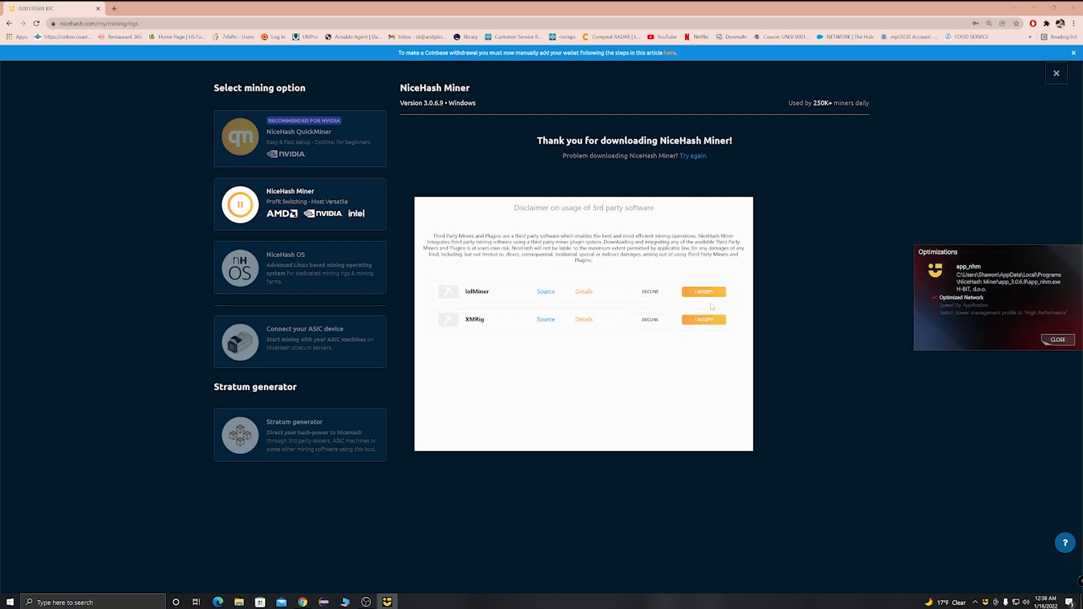
left_click(713, 292)
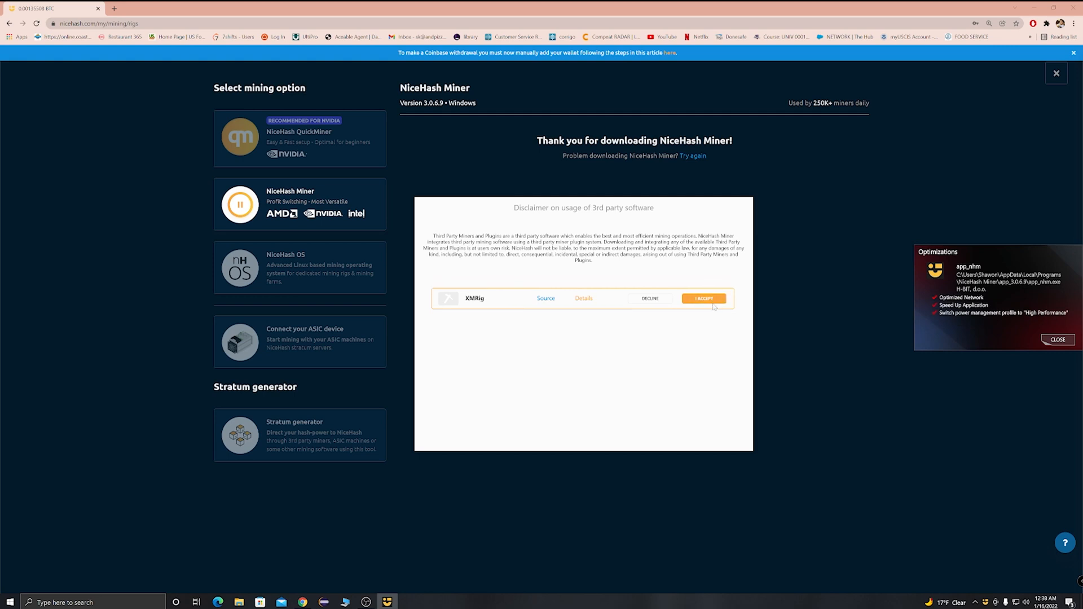
left_click(712, 301)
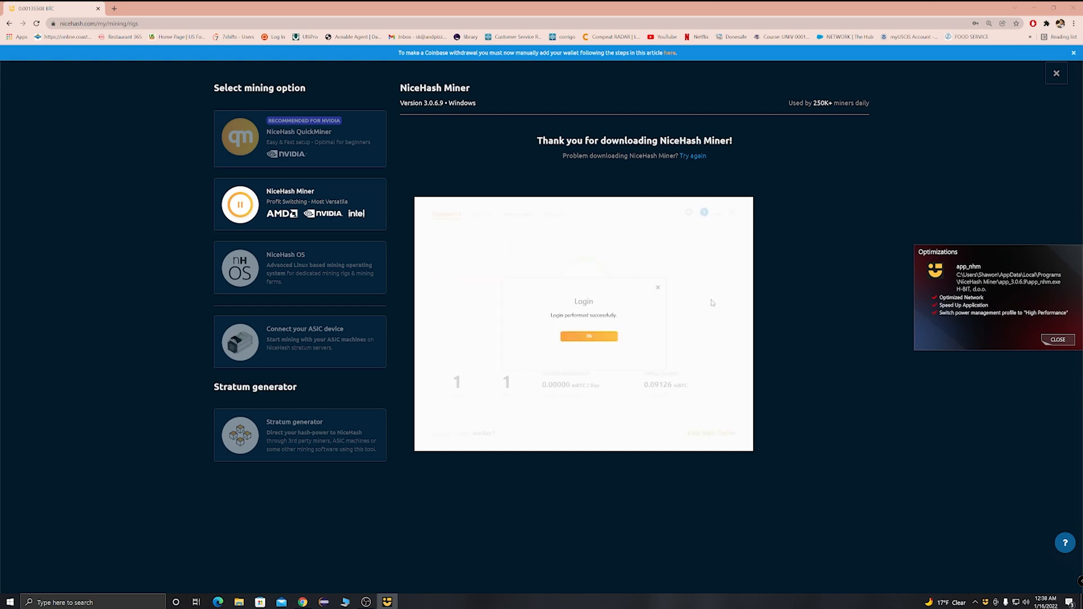
left_click(577, 337)
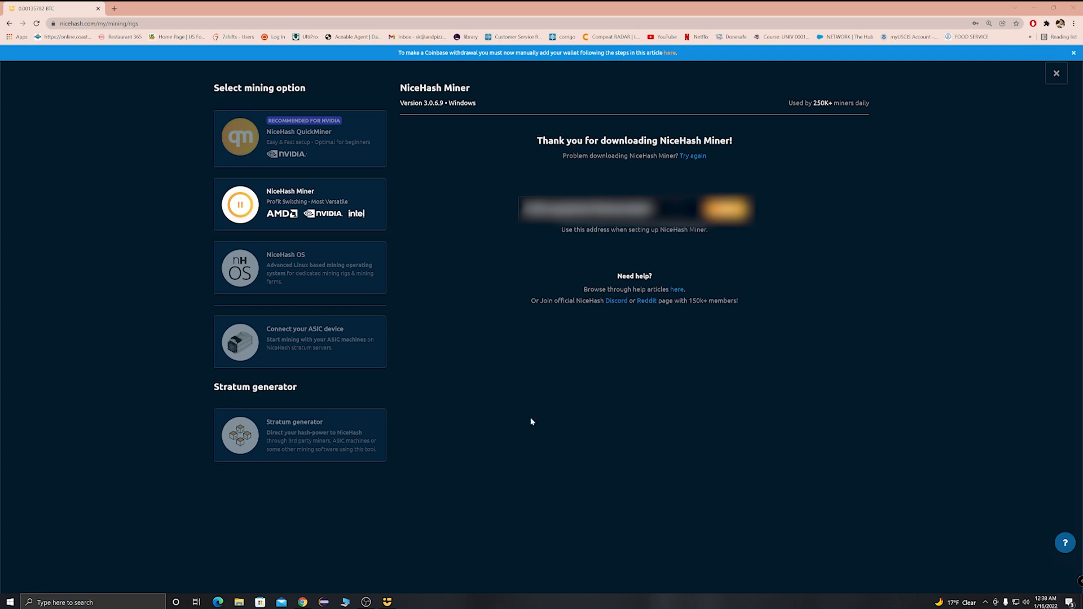
Move the miner window to the screen centre and show the Benchmark tab under Devices.
left_click(386, 603)
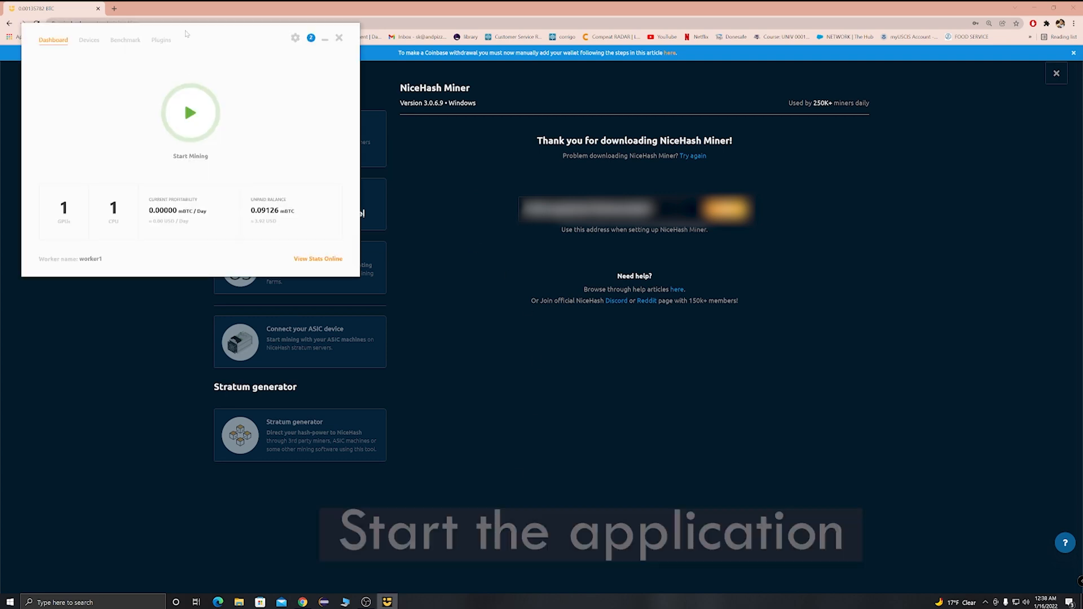
left_click_drag(206, 29, 584, 159)
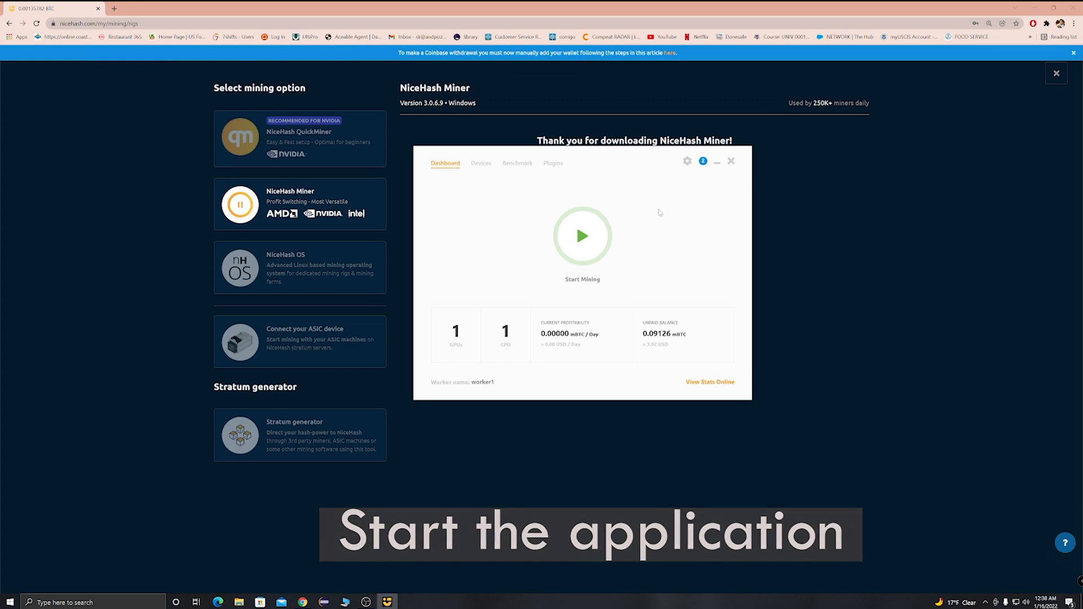
left_click(480, 165)
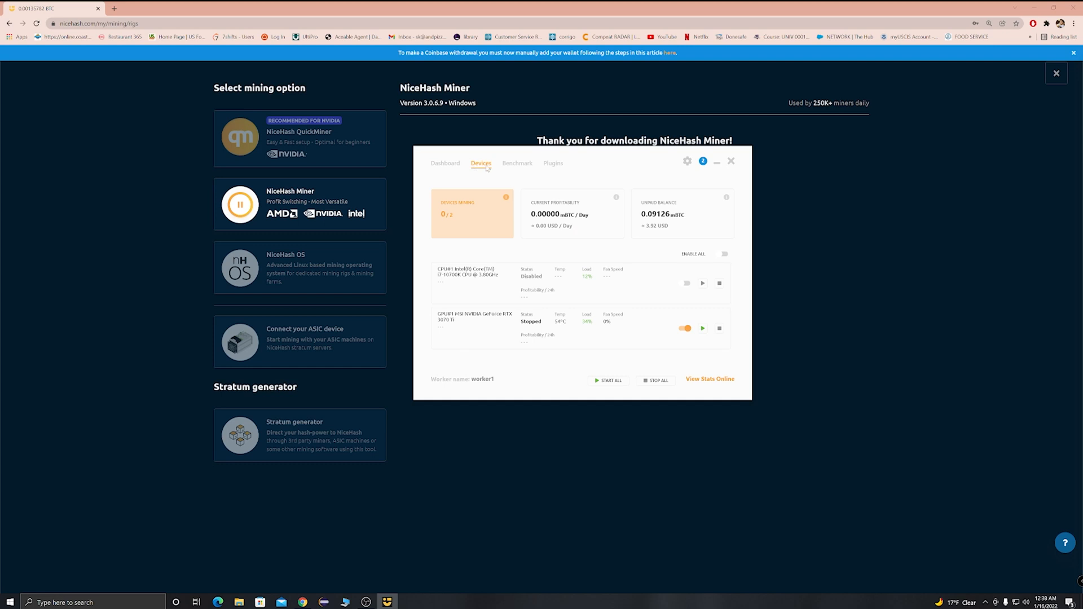
left_click(510, 165)
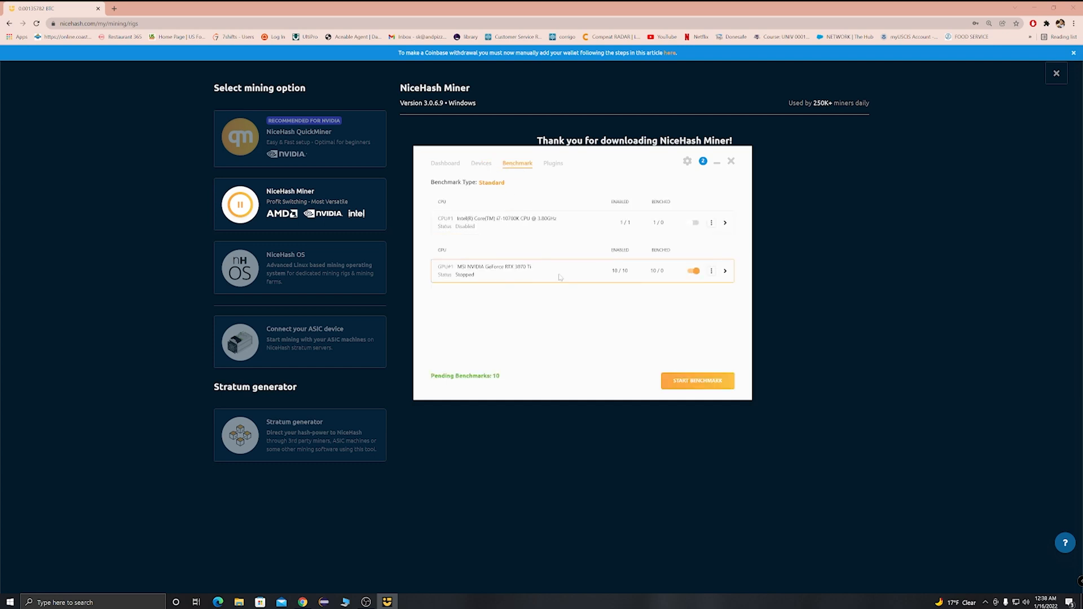
Expand the RTX 3070 Ti entry and scroll through its ten enabled algorithms.
left_click(725, 272)
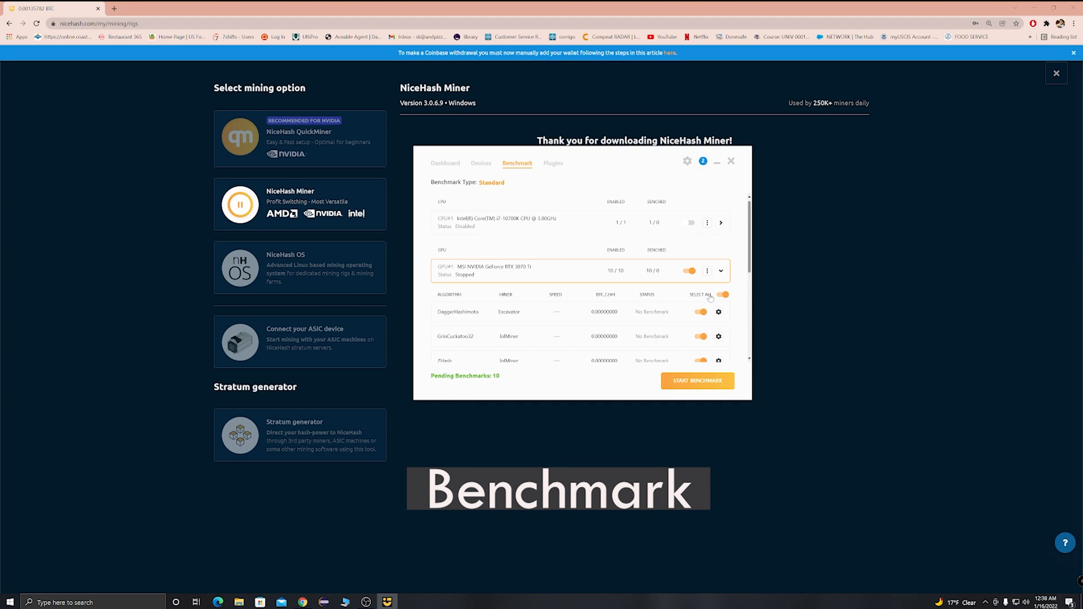
left_click_drag(750, 245, 762, 333)
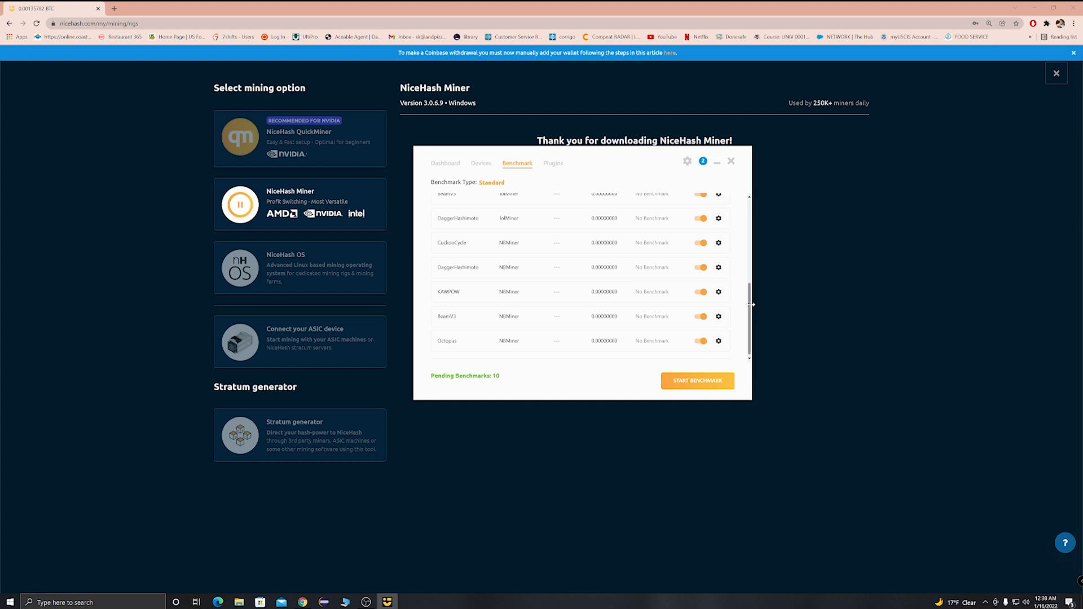
left_click_drag(751, 314, 750, 236)
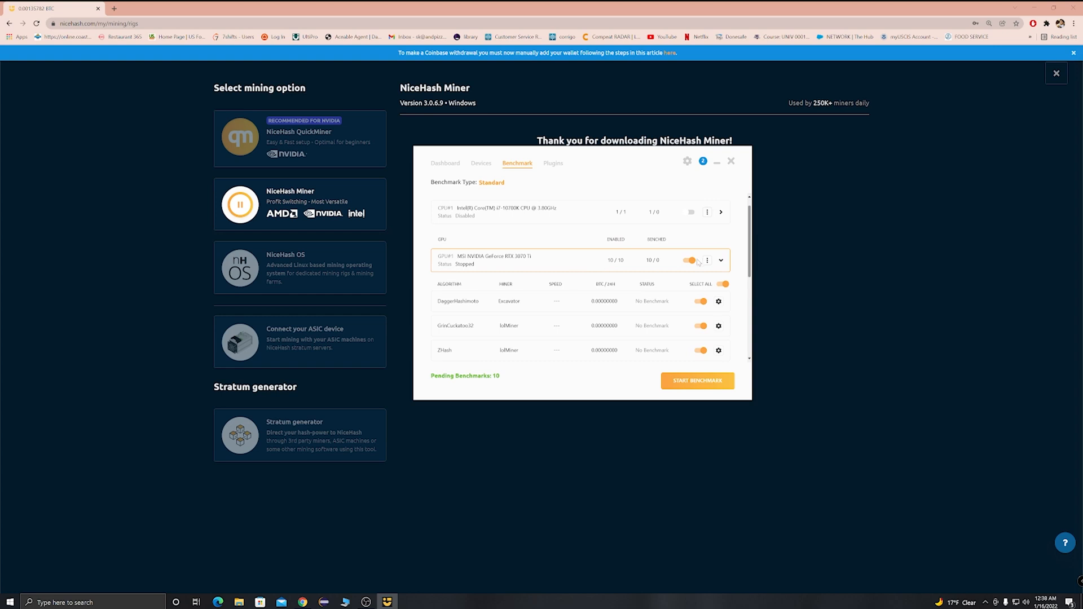
Disable all GPU algorithms except DaggerHashimoto with Excavator, lolMiner and NBMiner.
left_click(723, 284)
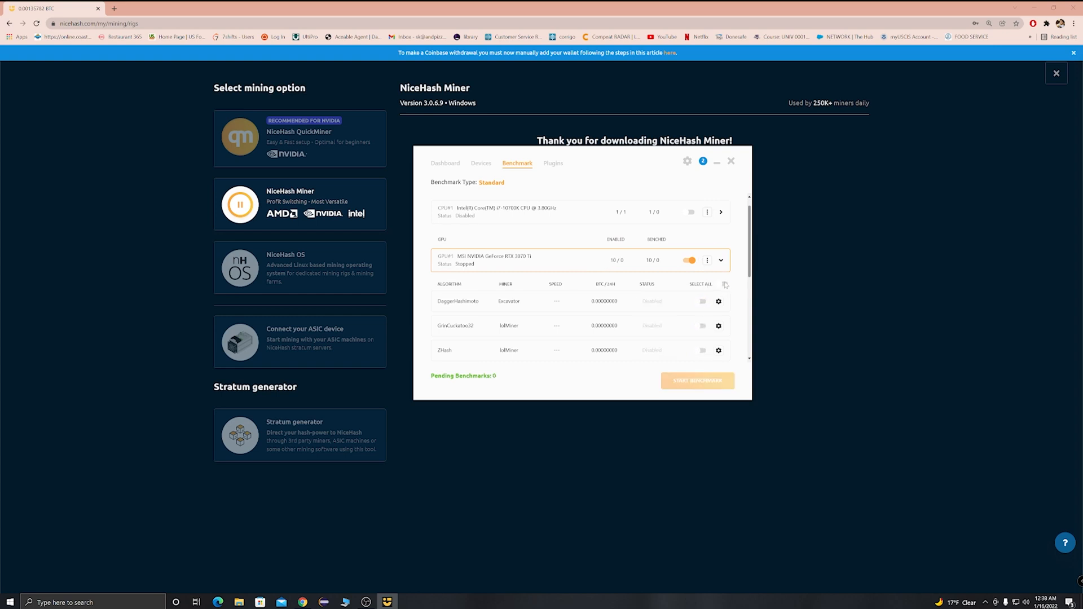
left_click(703, 302)
scroll(700, 308, "down", 3)
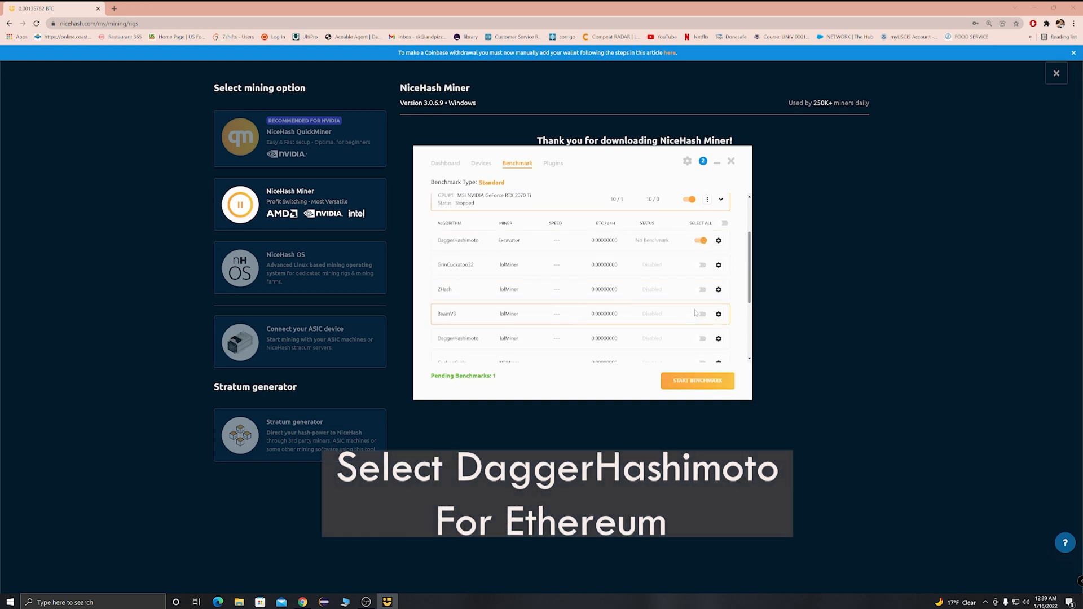
scroll(697, 319, "down", 1)
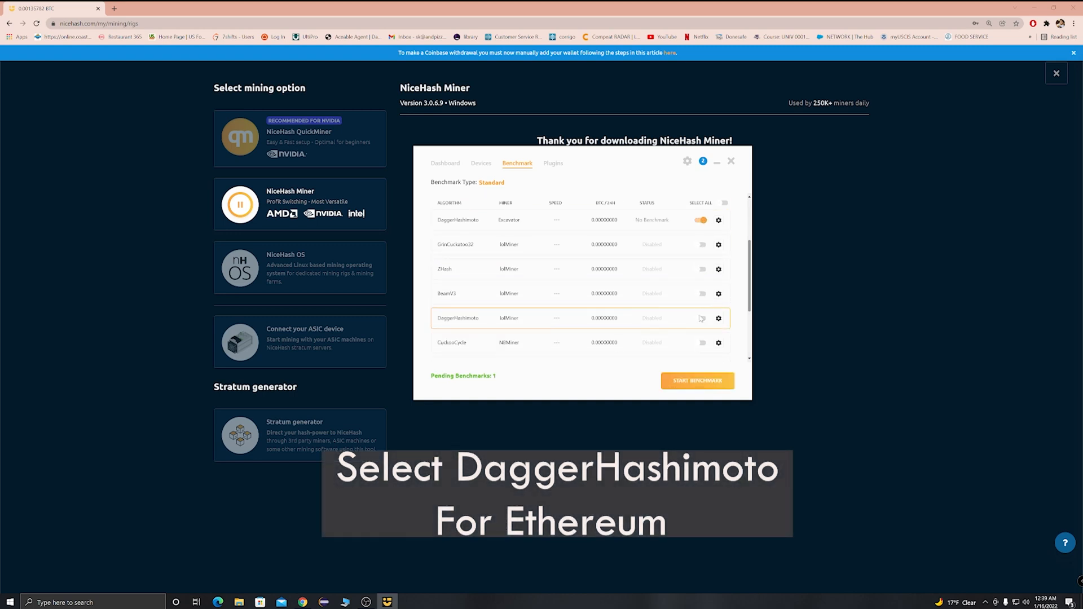
left_click(702, 318)
scroll(700, 323, "down", 1)
scroll(700, 325, "down", 1)
left_click(702, 327)
scroll(694, 326, "down", 3)
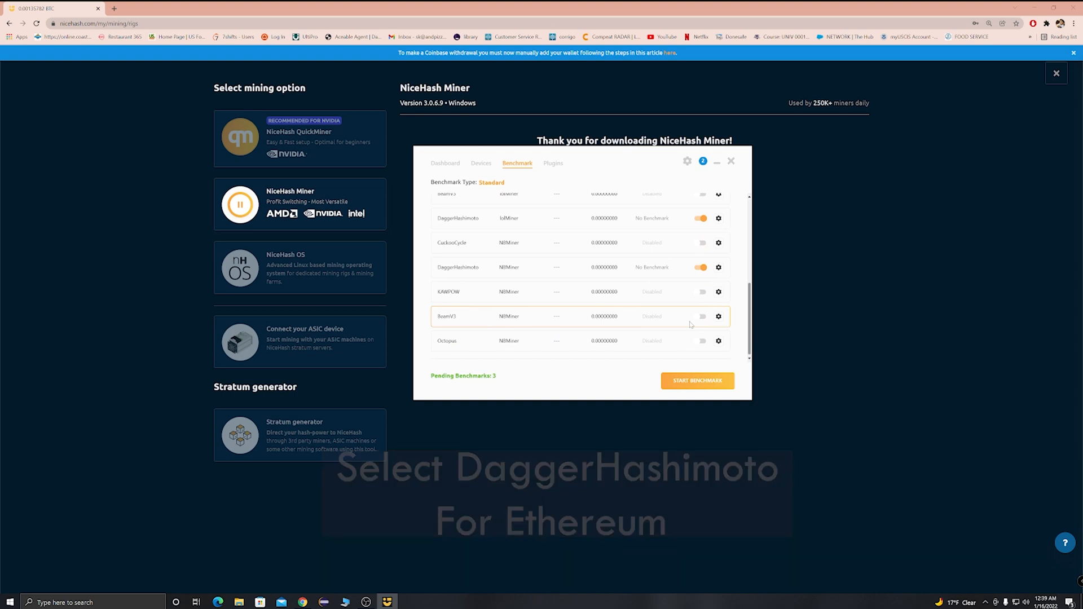
Start the benchmark, then check the GPU under Devices and return to Dashboard.
left_click(704, 387)
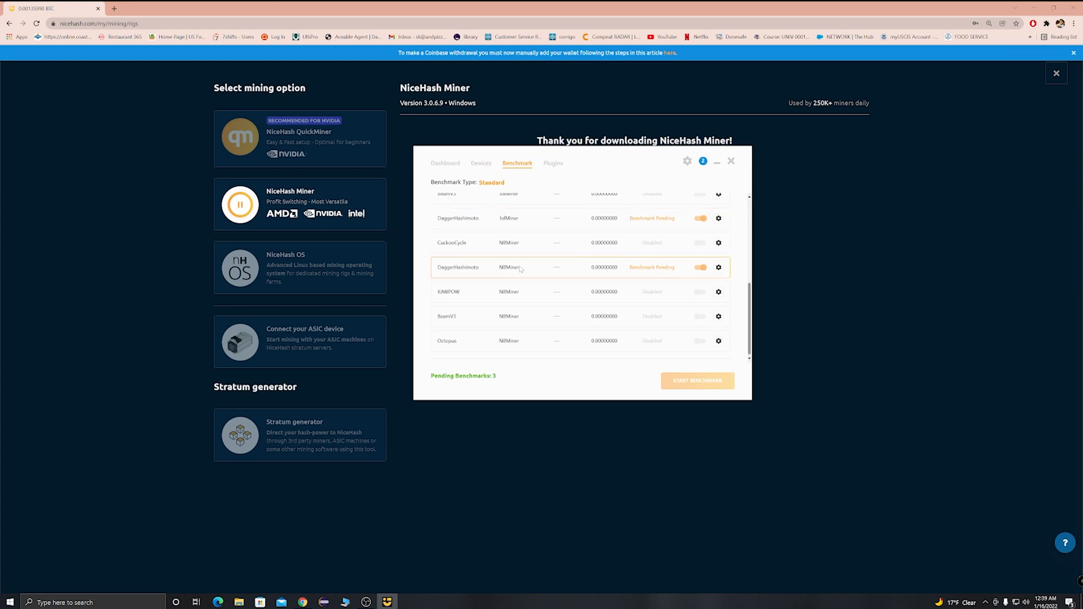
left_click(484, 169)
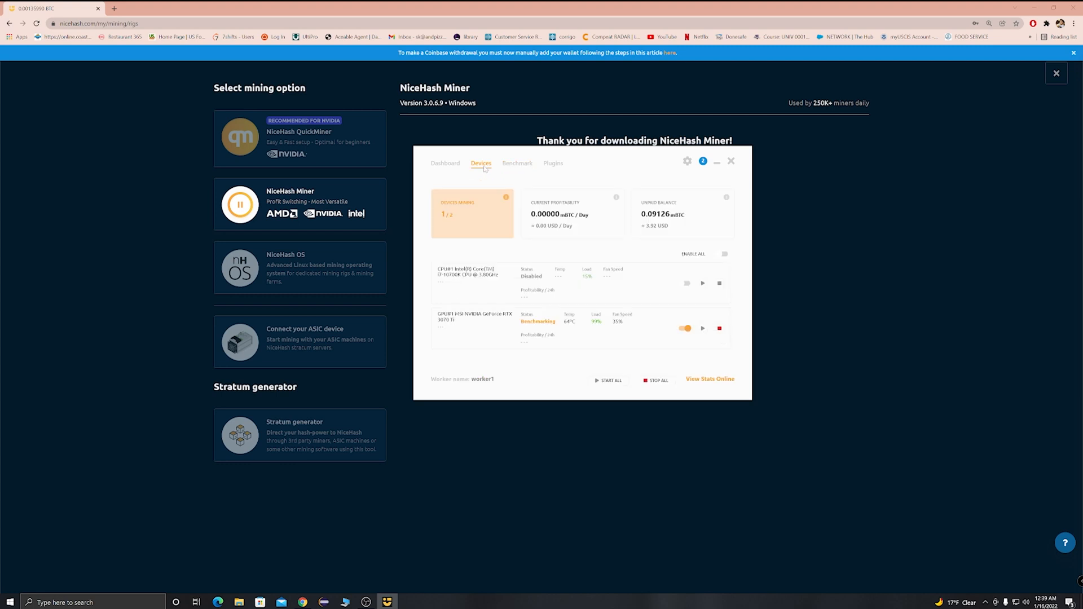
left_click(438, 169)
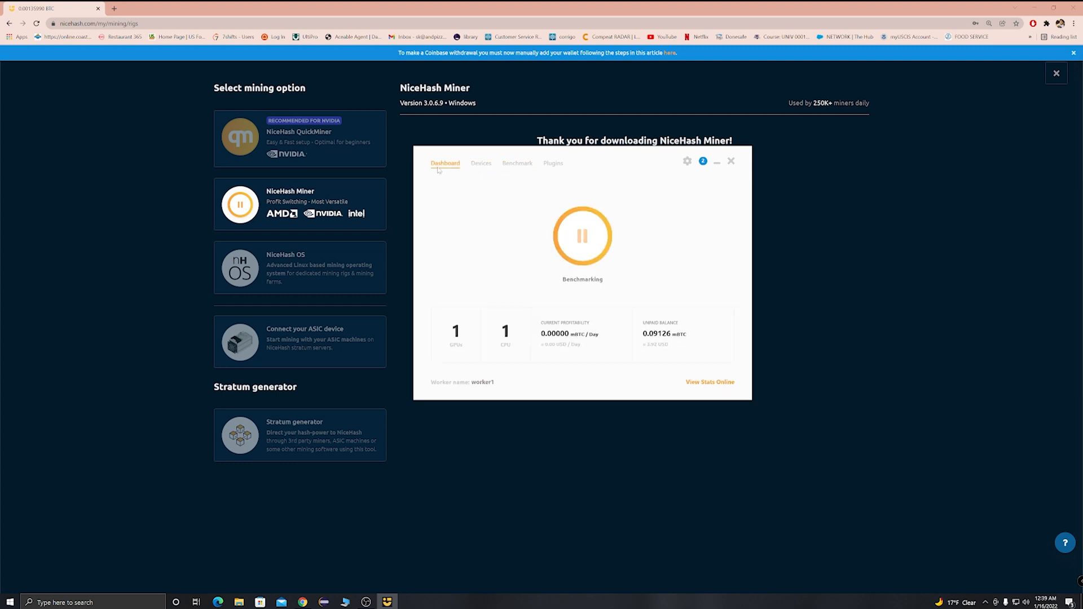